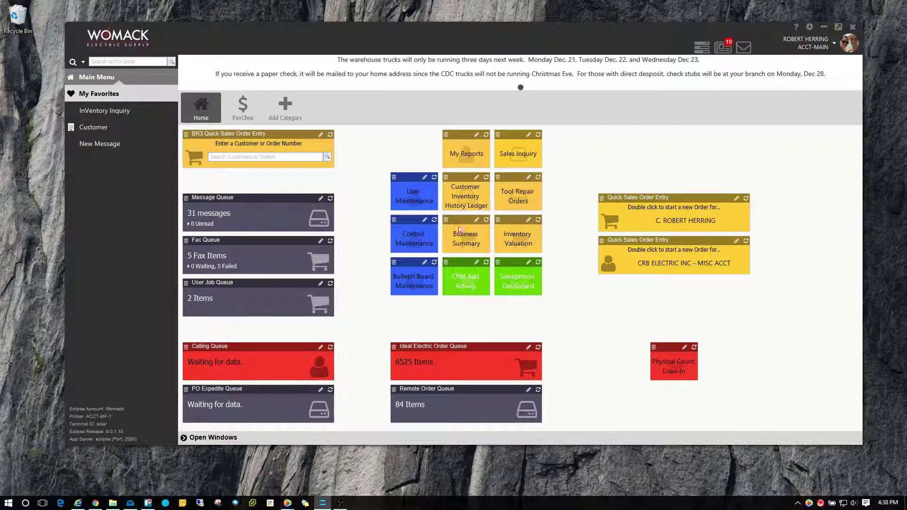
Sign in as a new user with the account's username and password, working at ACCT-MAIN
click(834, 42)
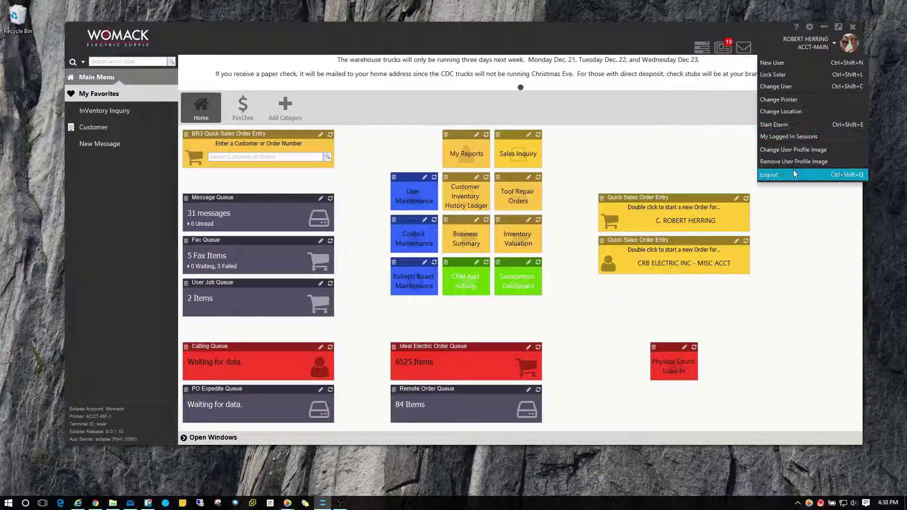
click(798, 63)
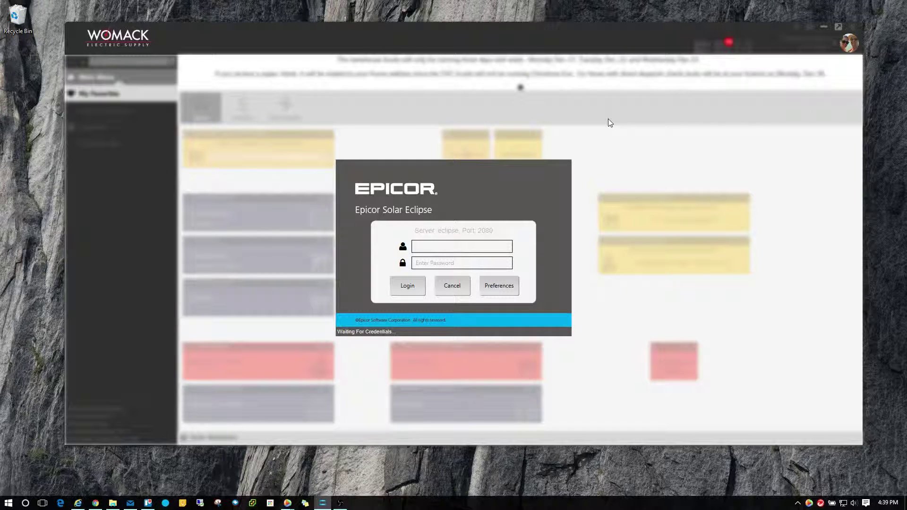
key(Tab)
text(••••••••••)
key(Return)
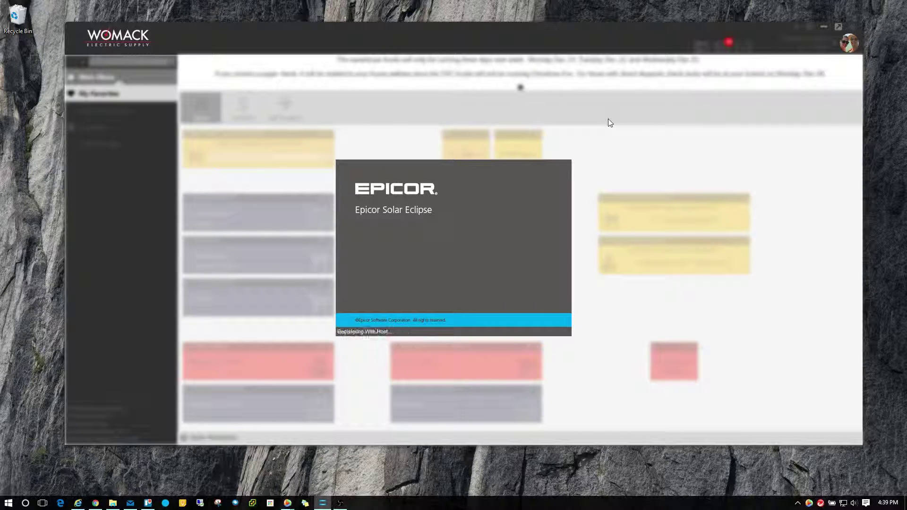
double_click(418, 135)
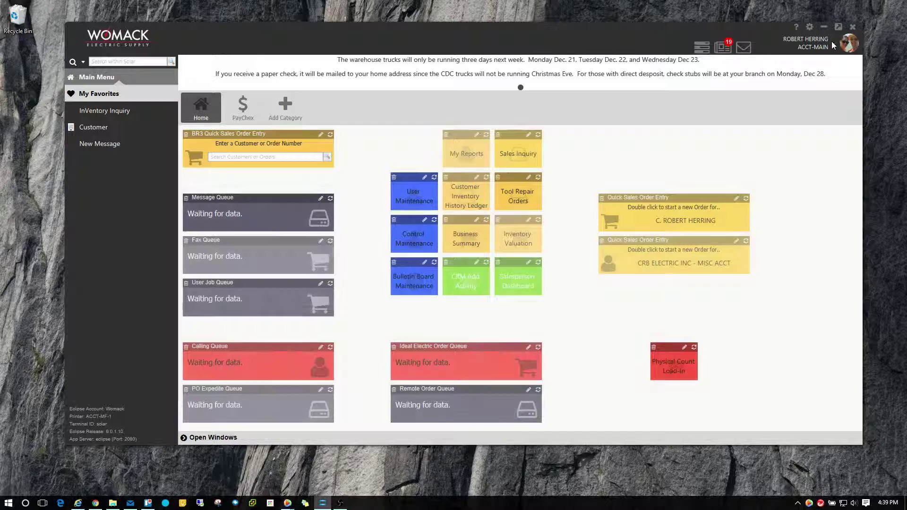
Lock the Solar Eclipse client, then unlock it by entering the account password
click(831, 41)
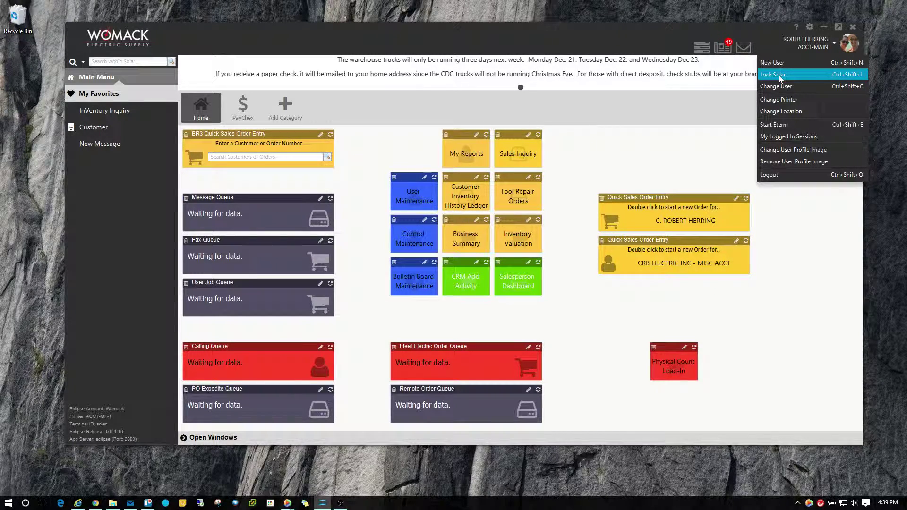
click(778, 75)
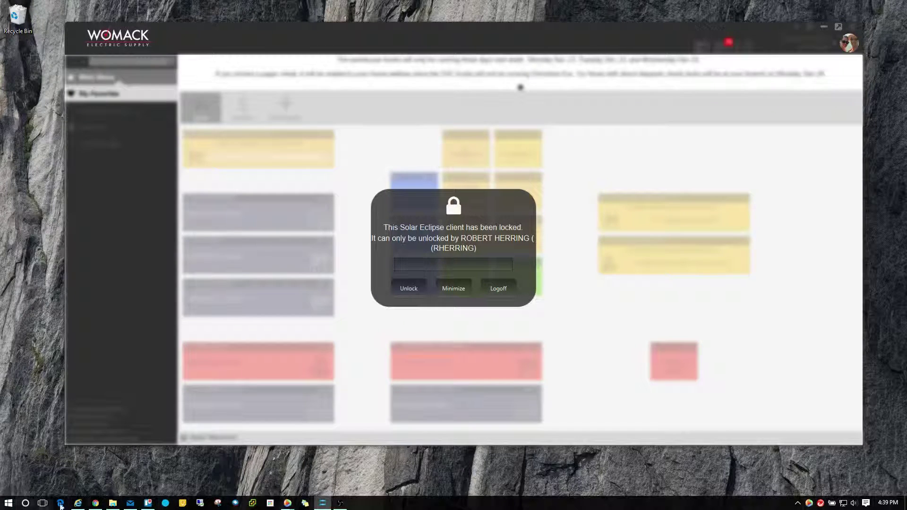
click(8, 502)
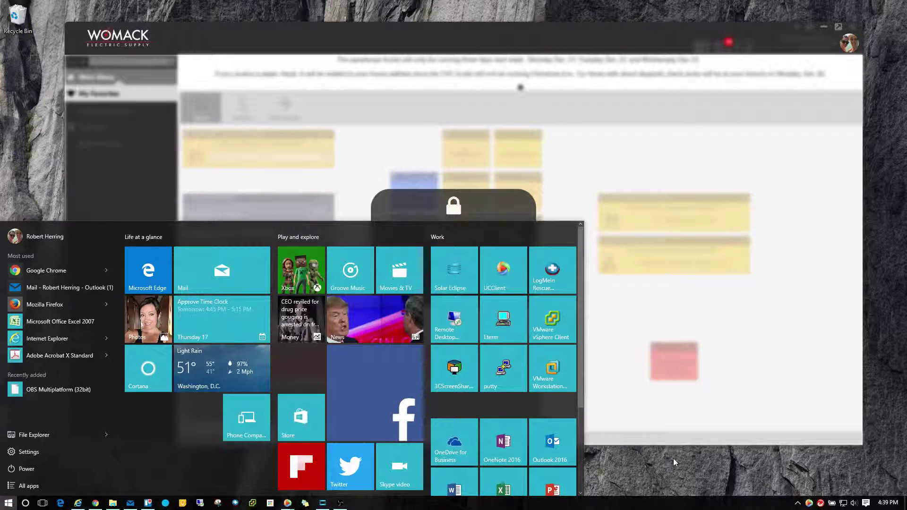
click(673, 458)
click(525, 137)
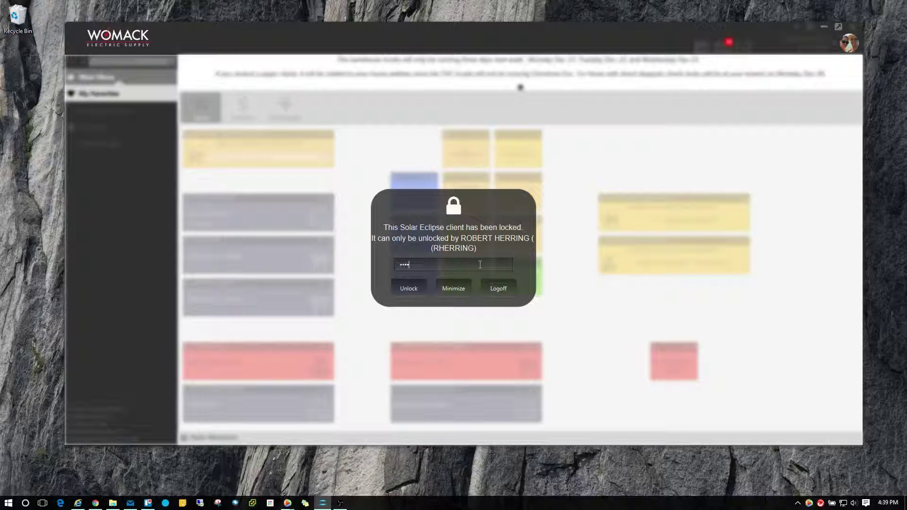
key(BackSpace)
key(BackSpace)
key(BackSpace)
key(BackSpace)
key(BackSpace)
key(BackSpace)
key(BackSpace)
key(Return)
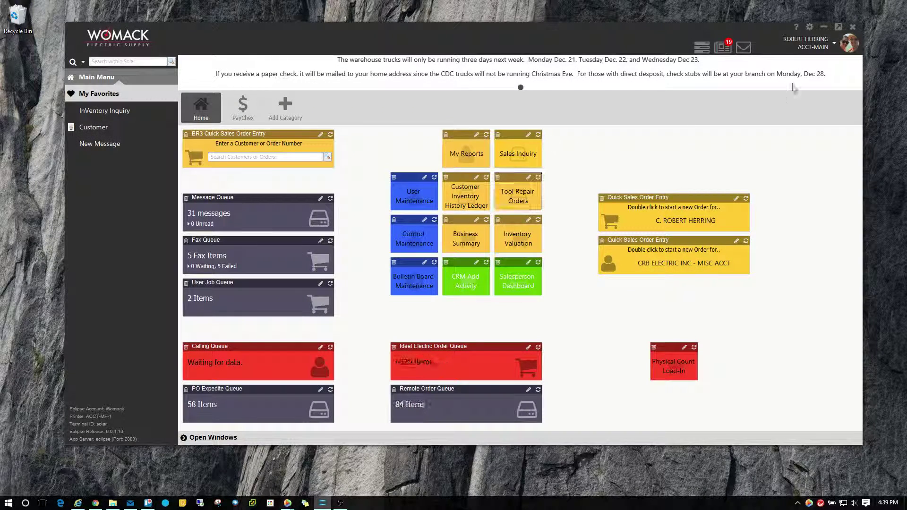
Show the System category under Main Menu in the sidebar
click(833, 44)
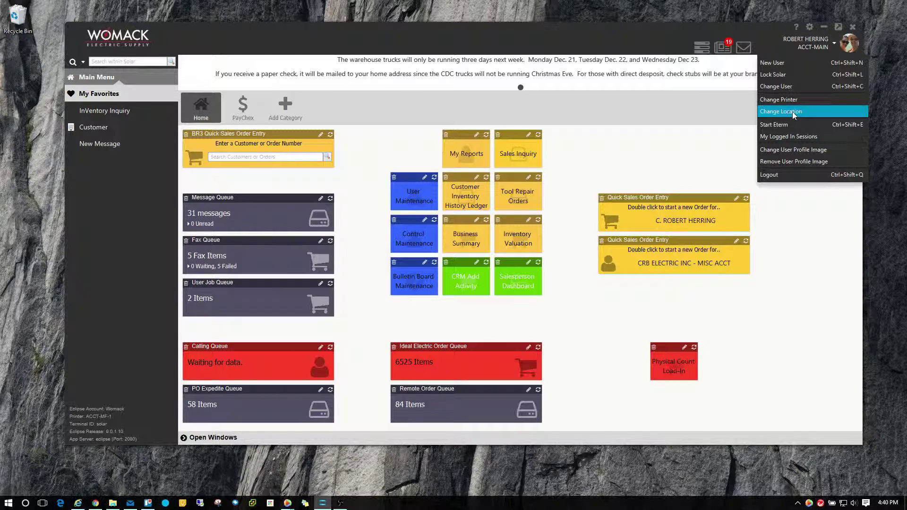
click(710, 159)
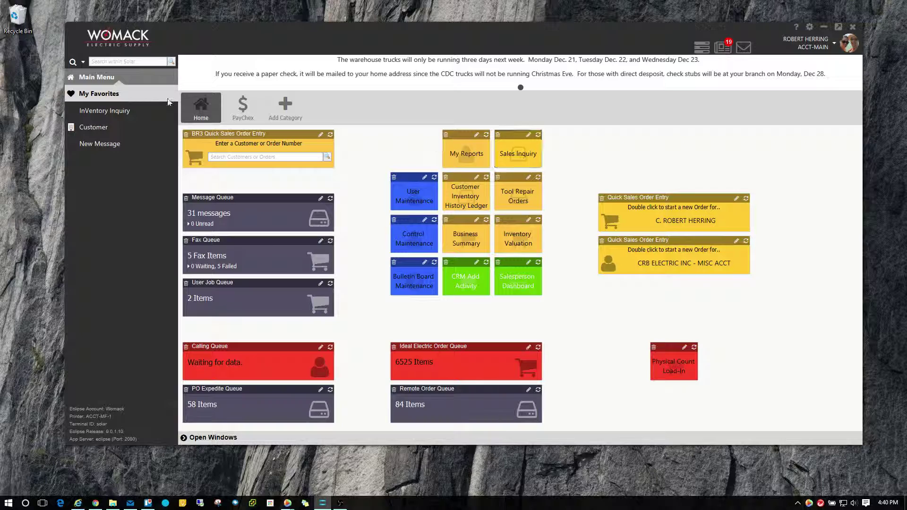
click(119, 80)
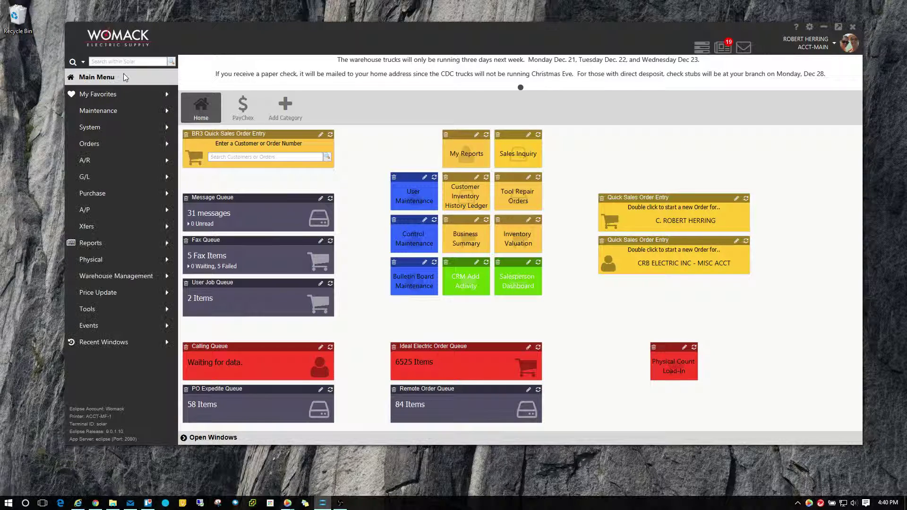
click(106, 126)
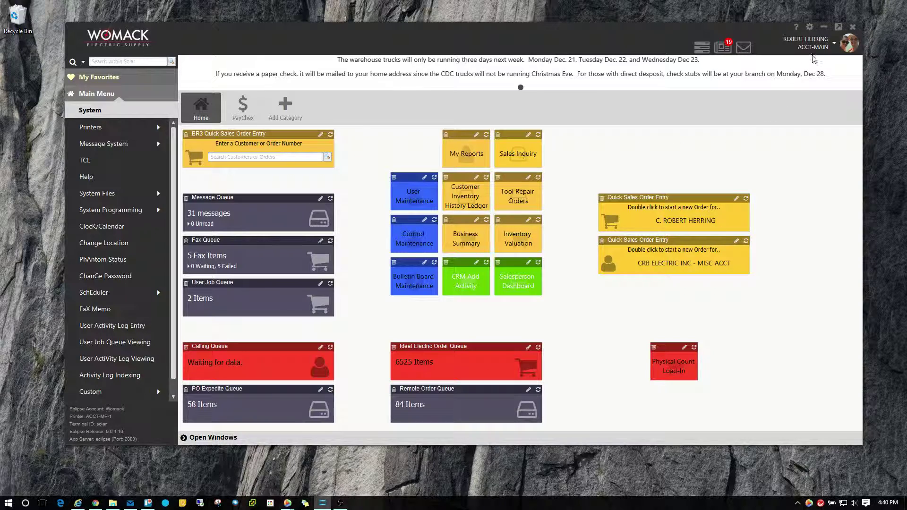
Change the working location, picking ACCT-MAIN again
click(834, 44)
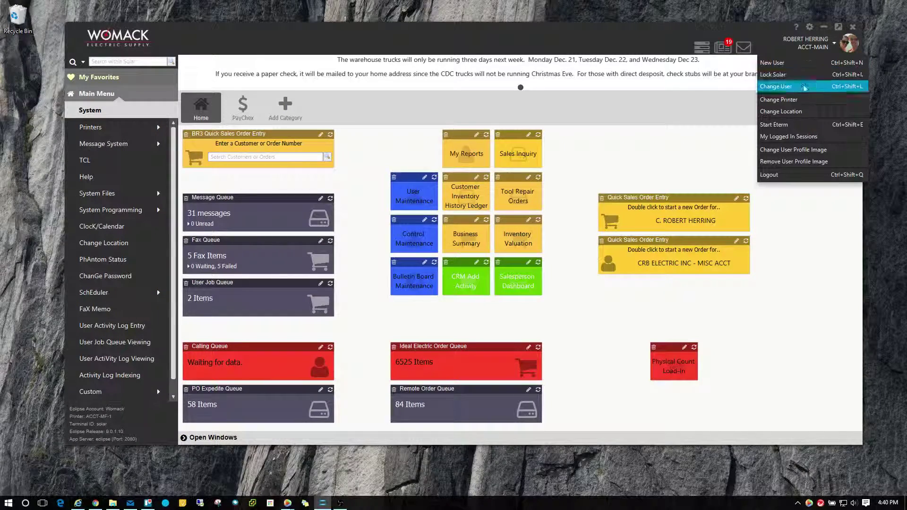
click(793, 112)
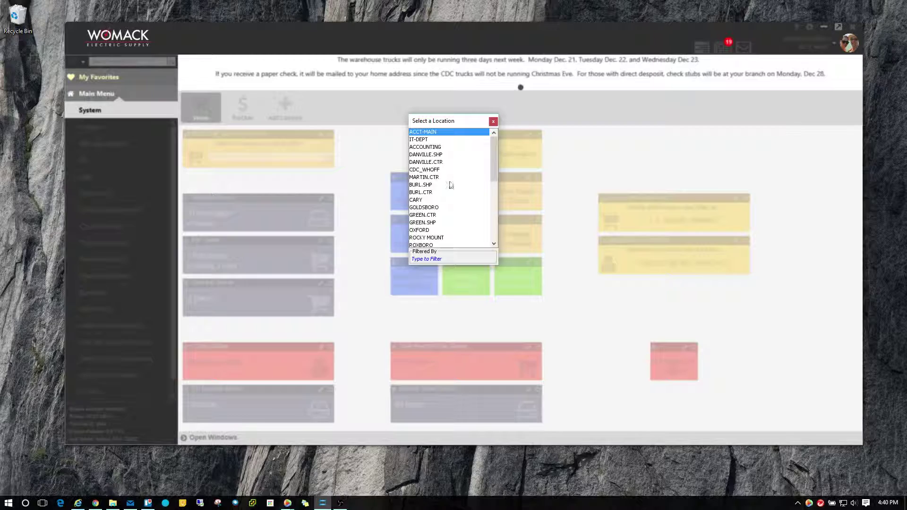
mouse_move(493, 147)
mouse_down()
mouse_move(494, 207)
mouse_move(485, 143)
mouse_up()
double_click(425, 132)
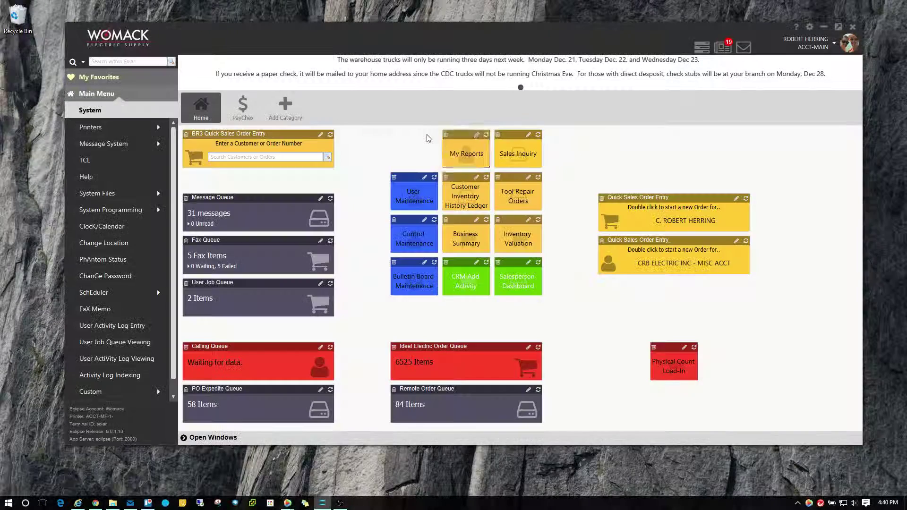
click(833, 48)
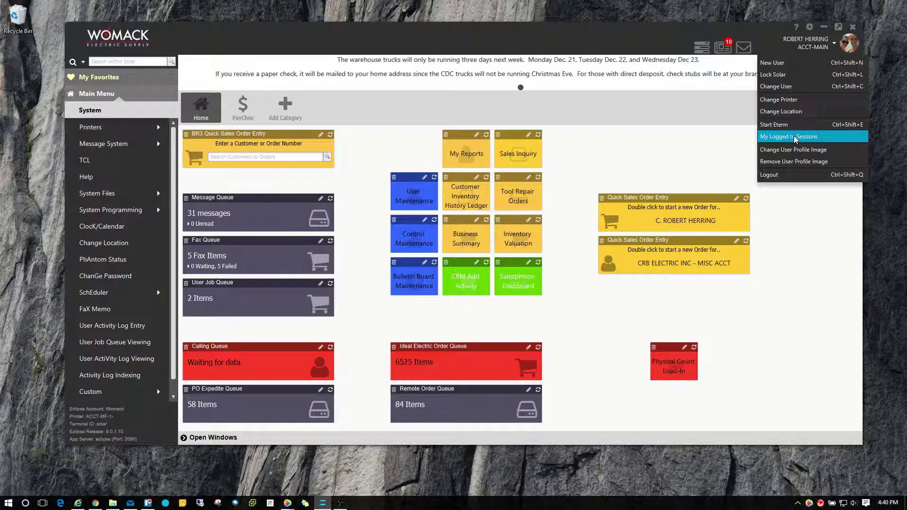
click(795, 138)
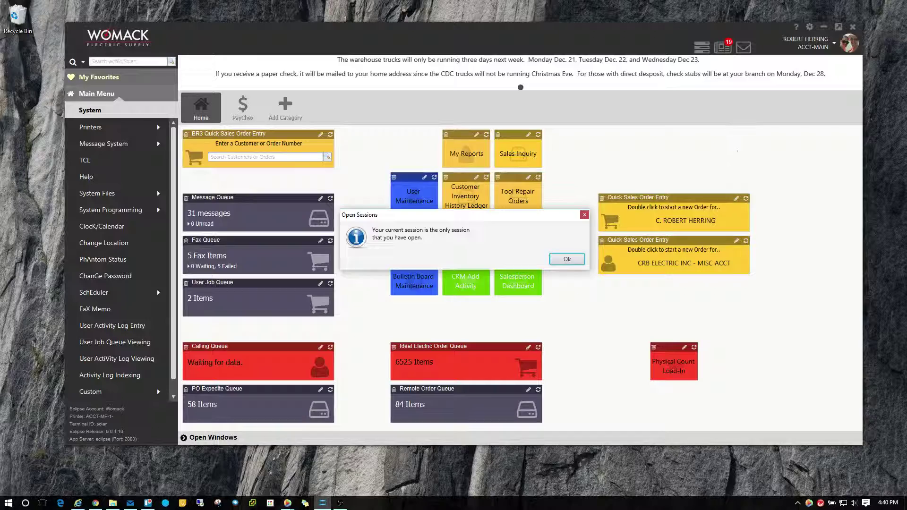
click(569, 260)
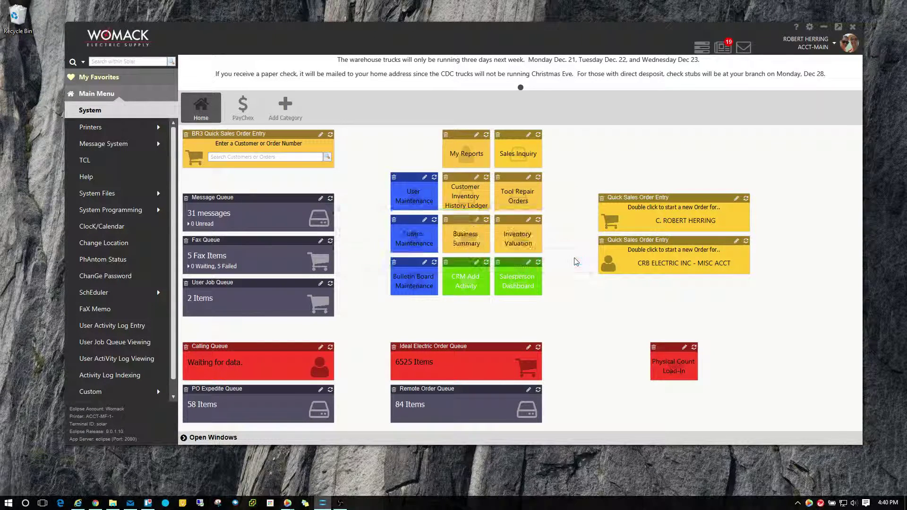
click(832, 43)
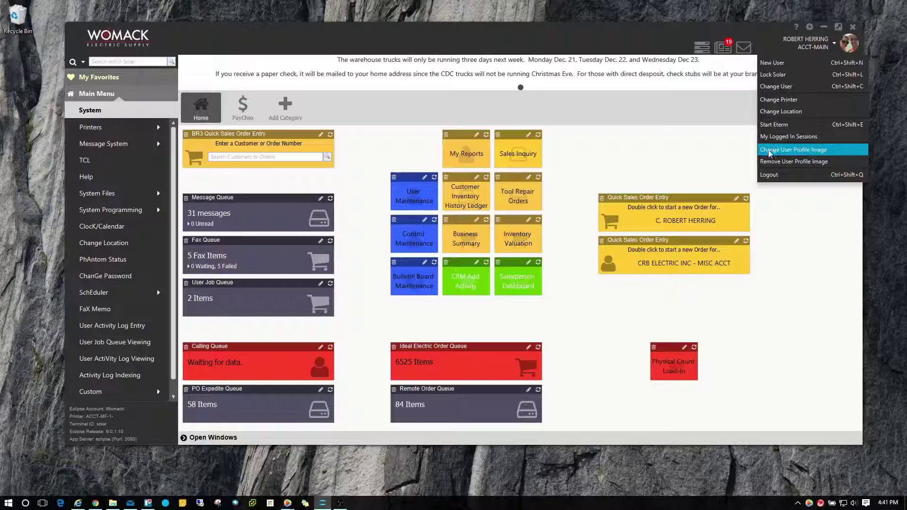
click(810, 151)
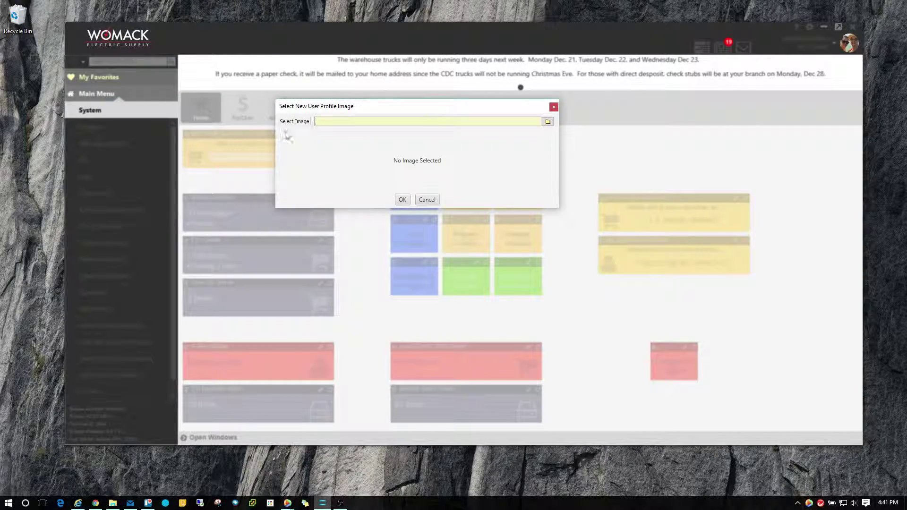
click(427, 200)
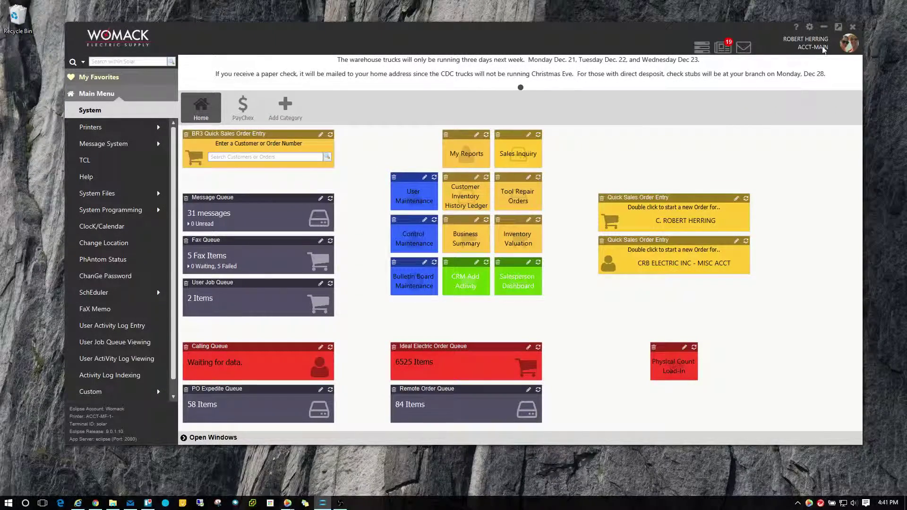
click(822, 49)
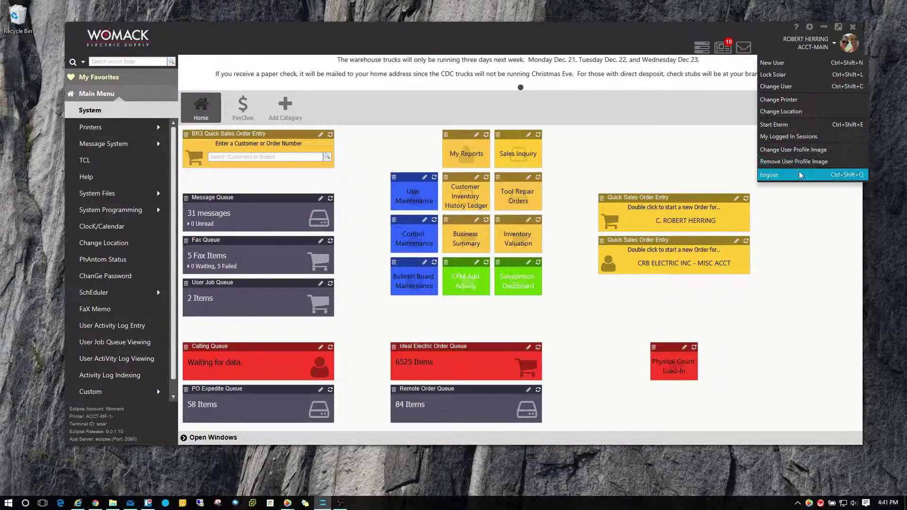
click(803, 228)
click(834, 45)
click(798, 225)
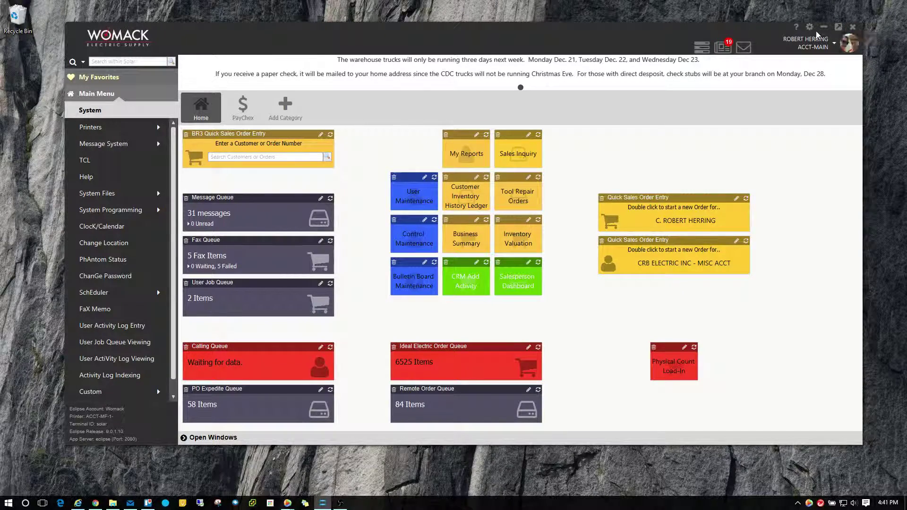
Review the gear-menu interface preference settings twice without changing anything
click(809, 27)
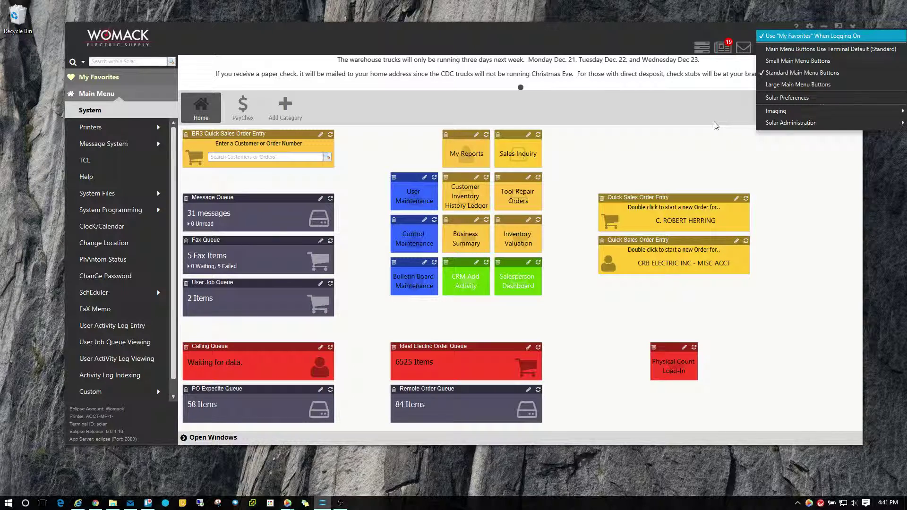
click(751, 114)
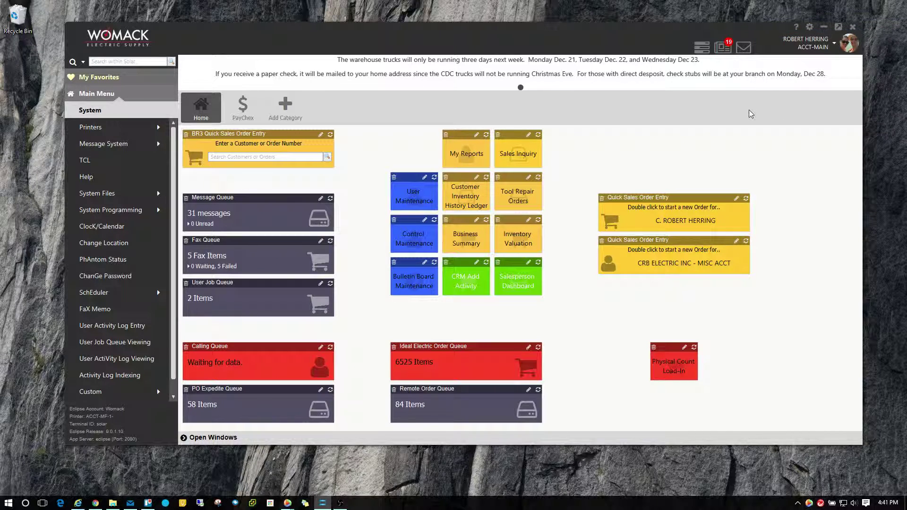
click(811, 29)
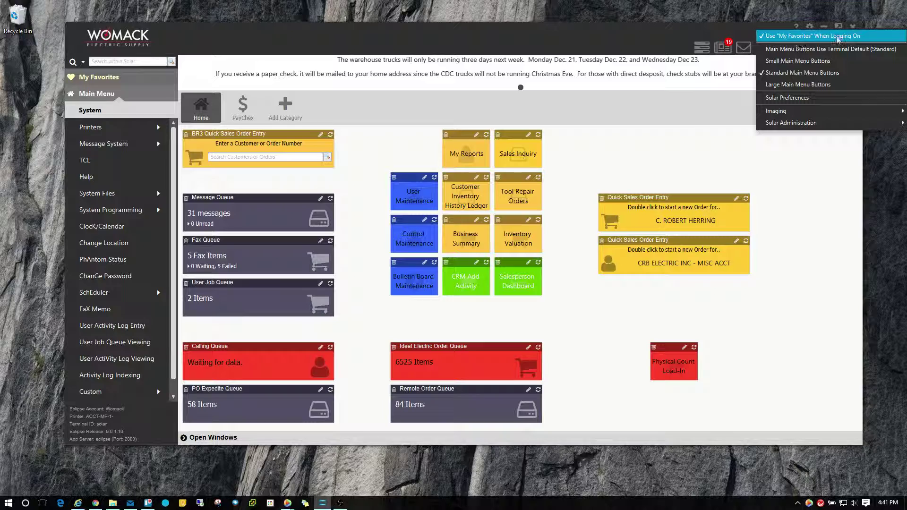
click(619, 149)
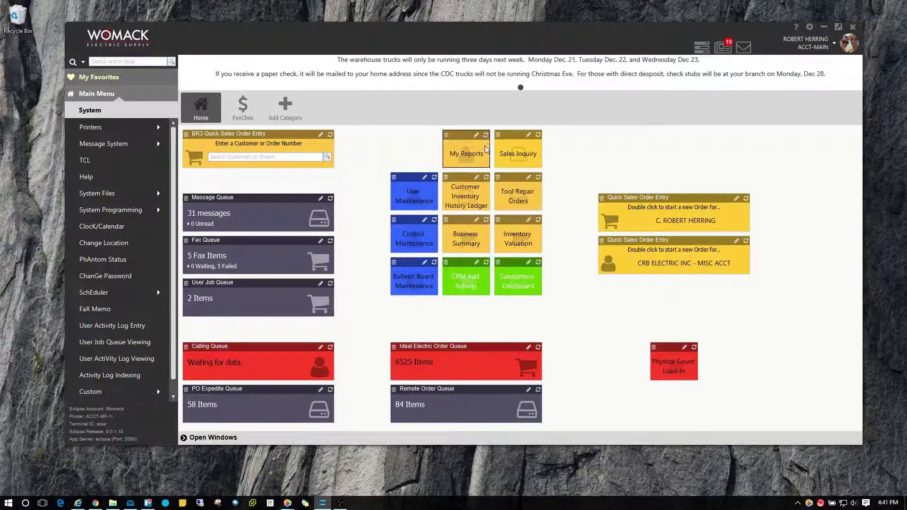
Switch the sidebar to My Favorites, back to Main Menu, then show button size options
click(98, 78)
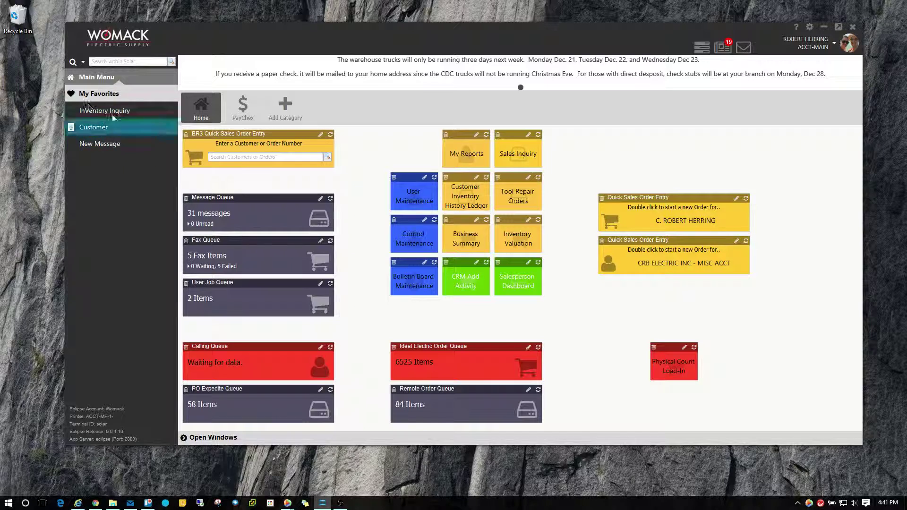
click(97, 77)
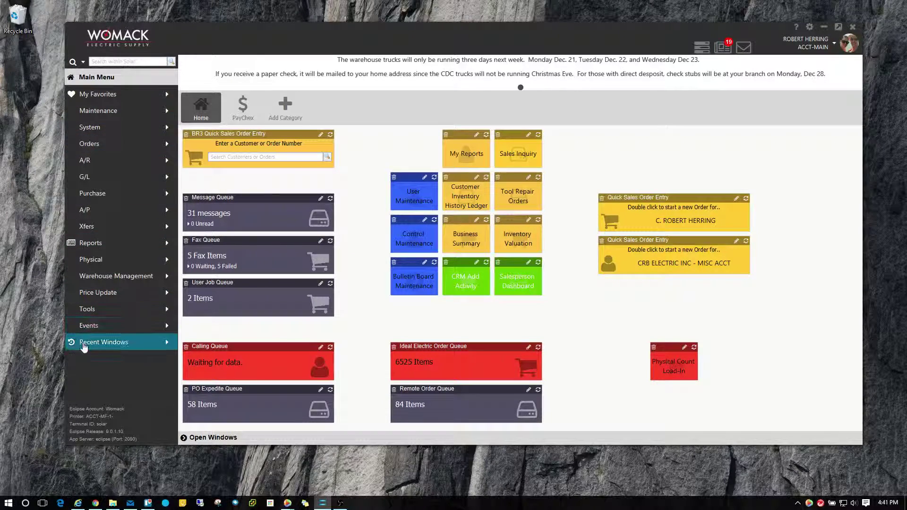
click(807, 29)
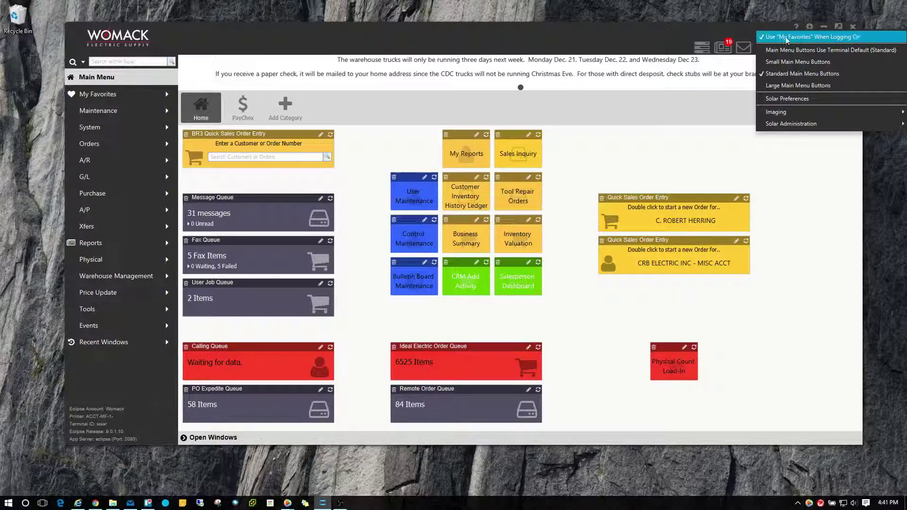
click(812, 38)
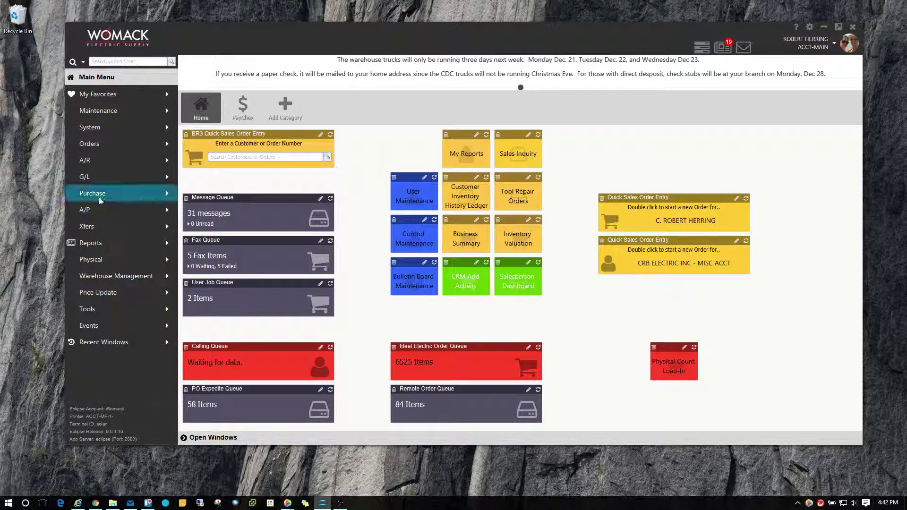
click(809, 27)
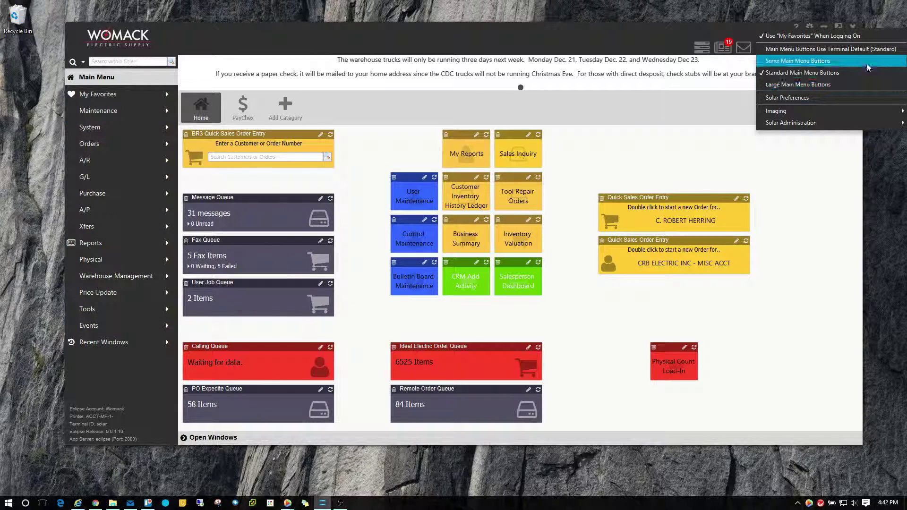
click(813, 62)
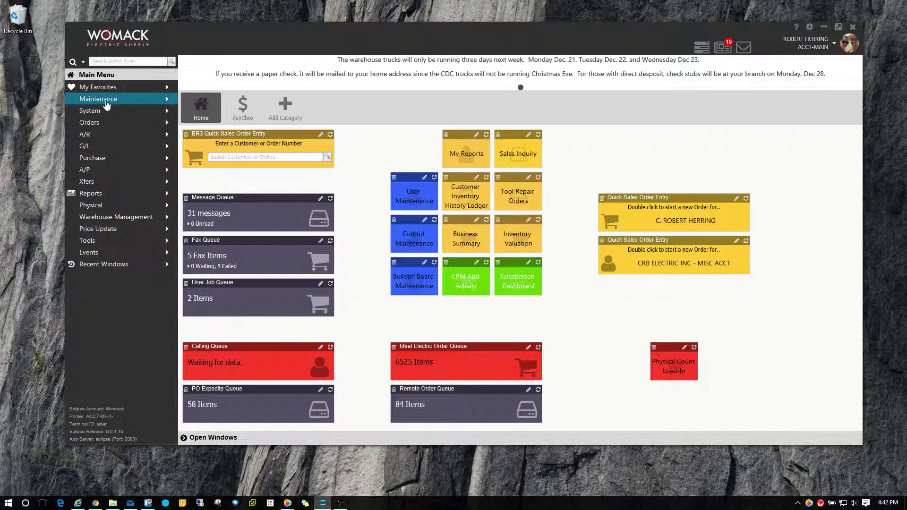
click(107, 103)
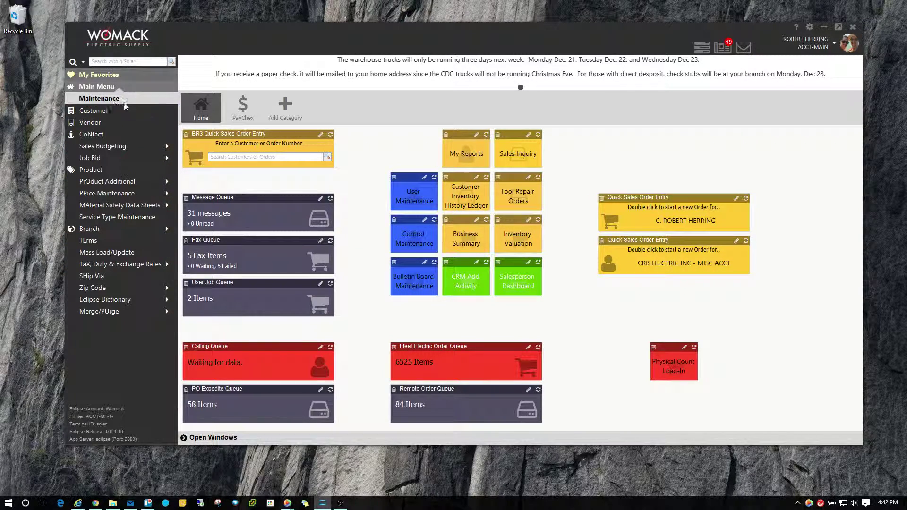
click(97, 87)
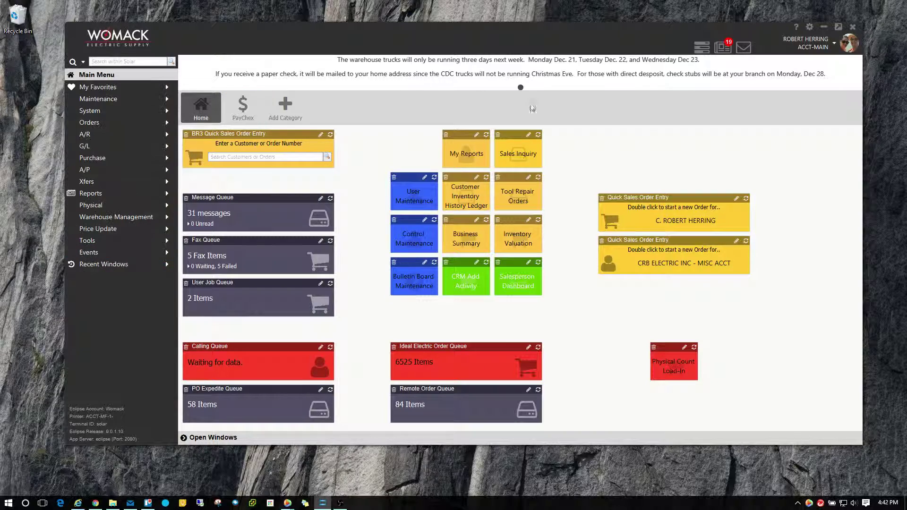
click(822, 45)
click(810, 29)
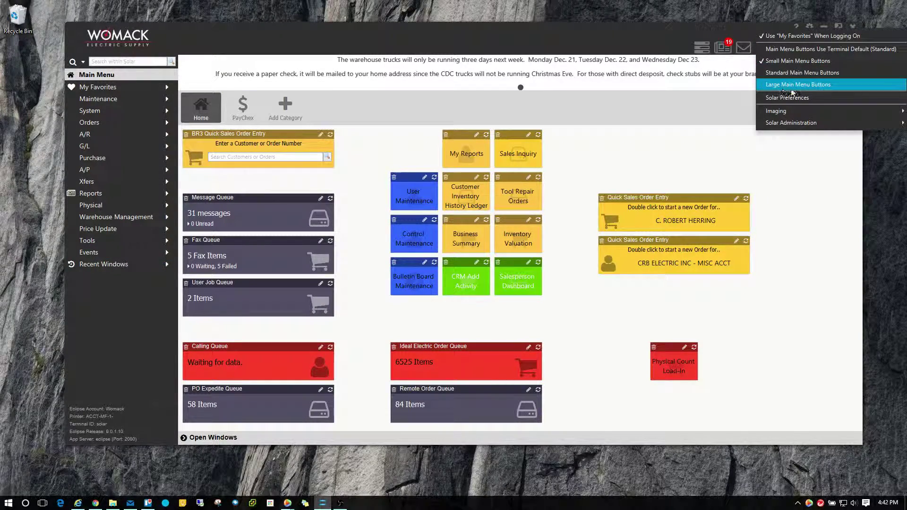
click(808, 84)
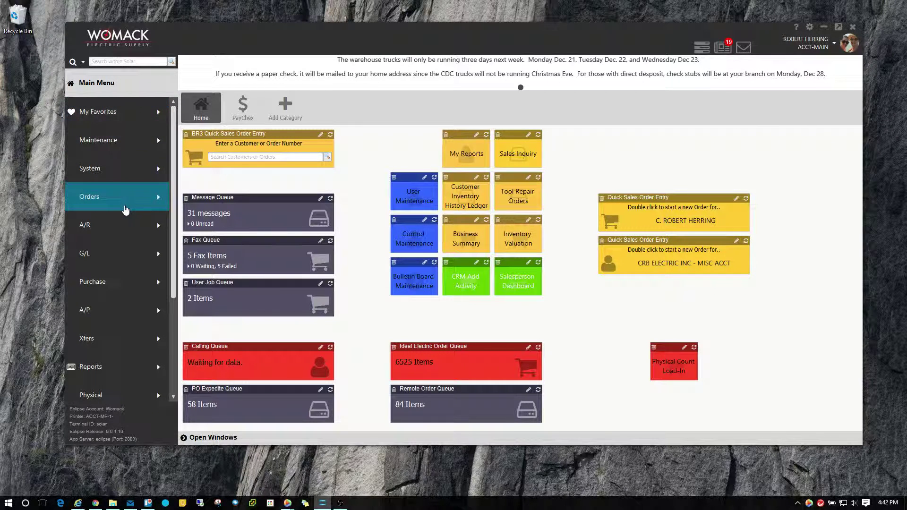
click(125, 209)
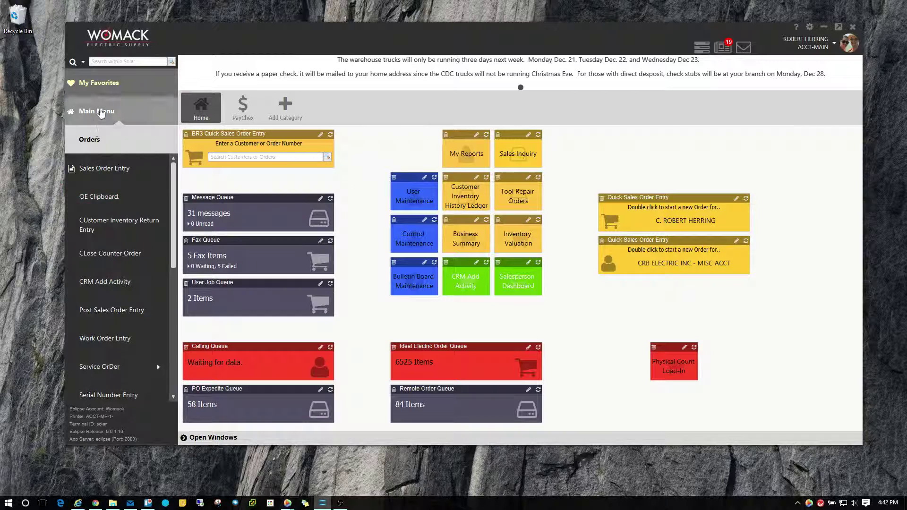
click(97, 112)
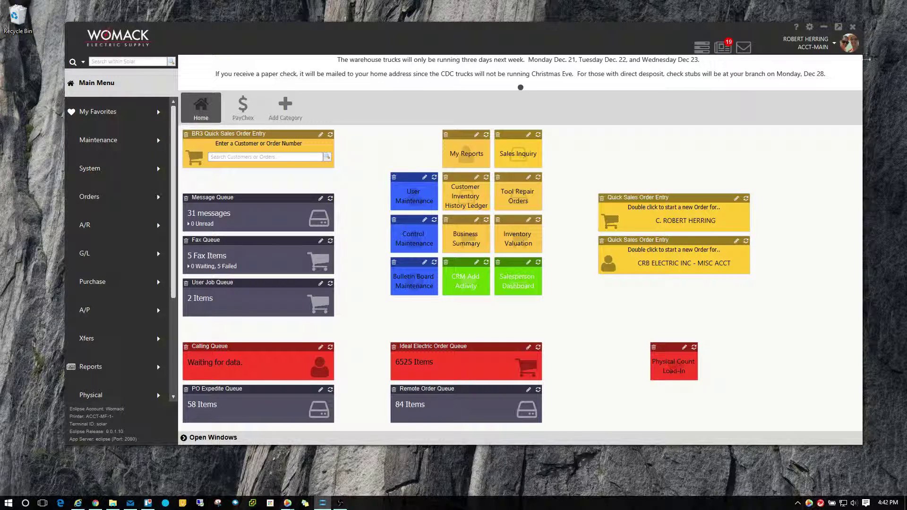
click(834, 43)
click(809, 29)
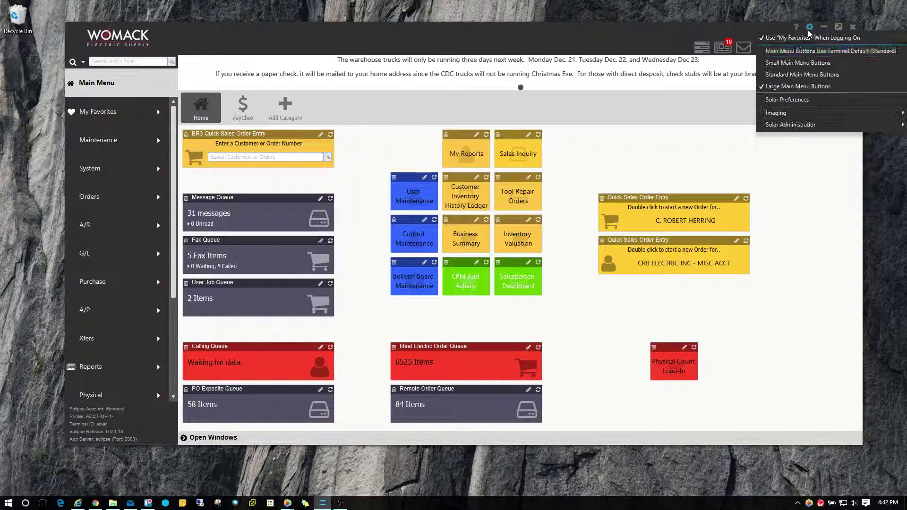
click(827, 75)
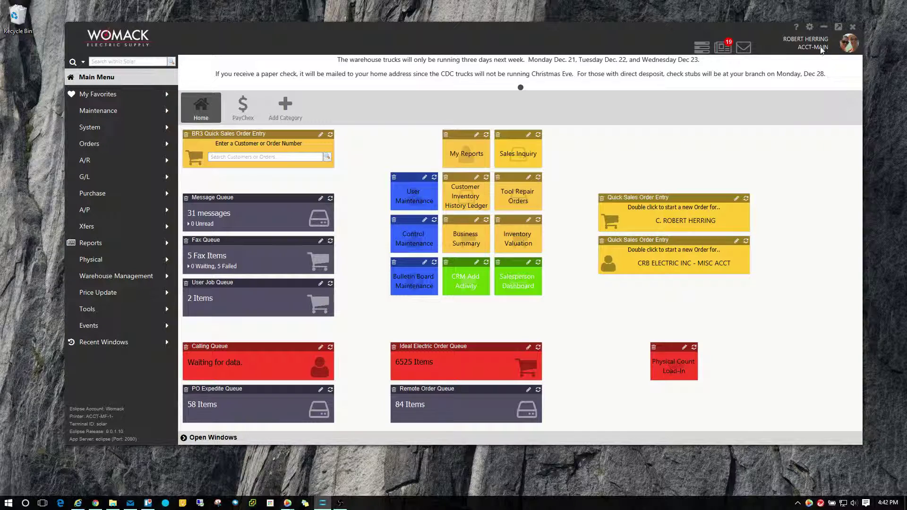
click(809, 27)
mouse_move(811, 125)
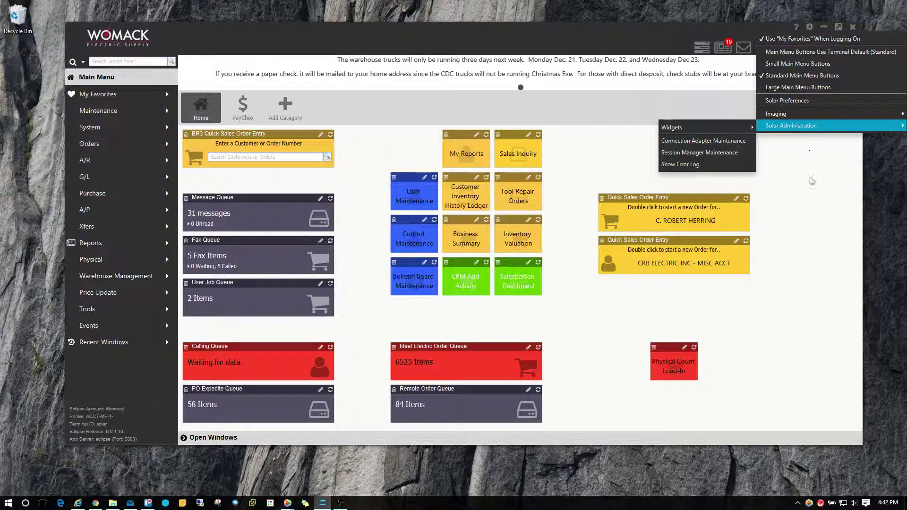
click(810, 187)
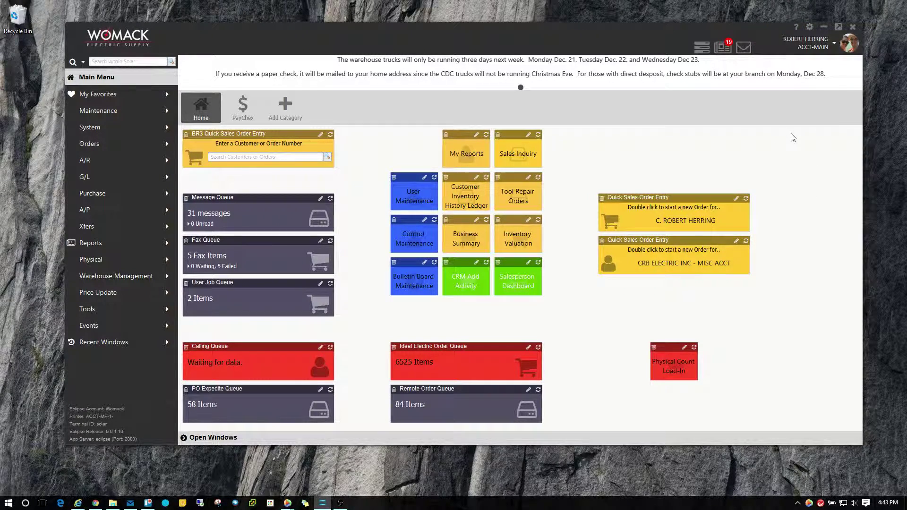
Search Solar for 'business summary' and select the Business Summary G/L result
click(114, 61)
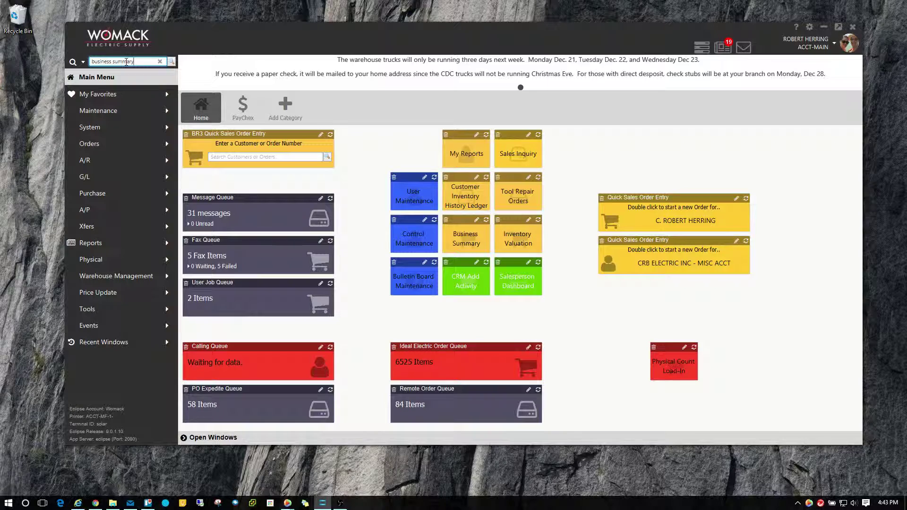
click(170, 61)
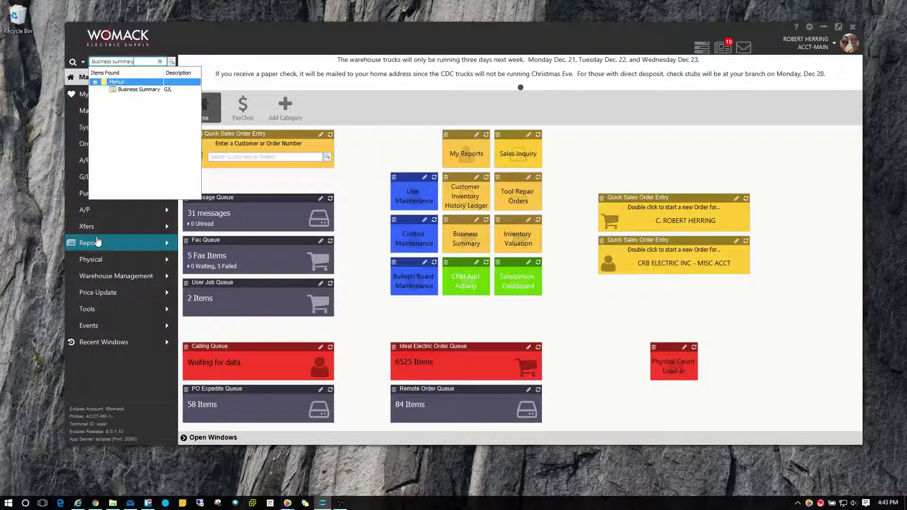
click(133, 90)
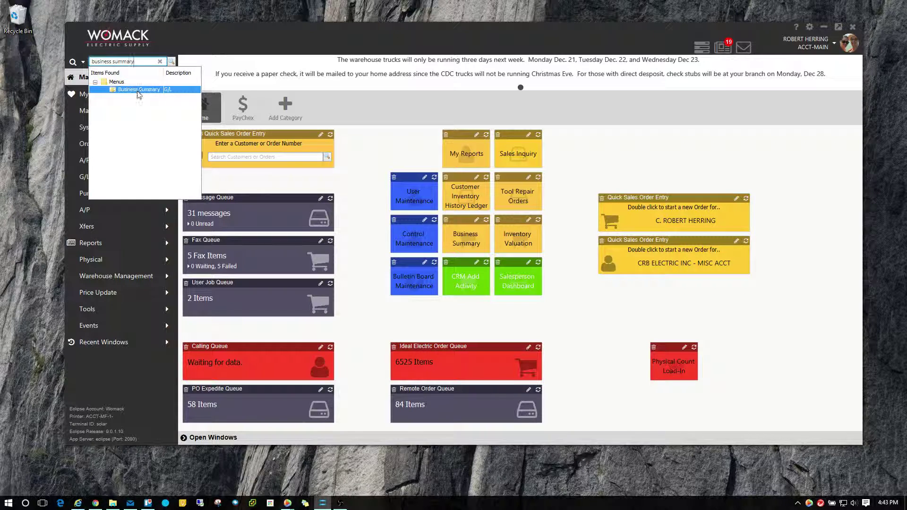
Replace the search text with a customer's name and run the search
drag(140, 61, 81, 62)
key(Return)
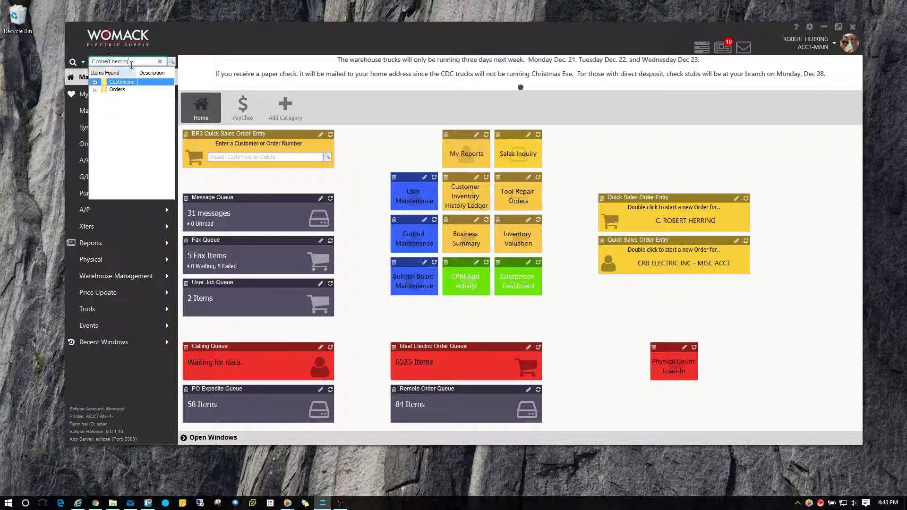
Expand the Customers group in the results to review the customer match
click(113, 90)
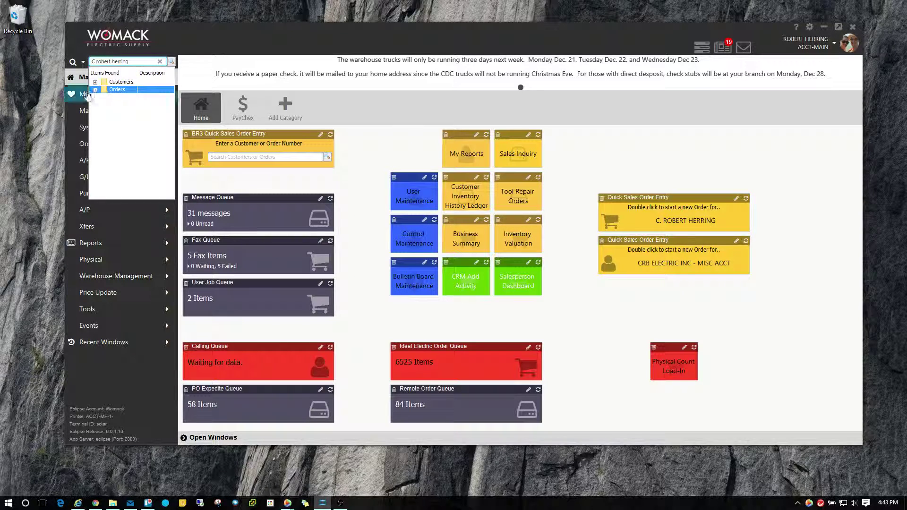
click(95, 82)
click(126, 88)
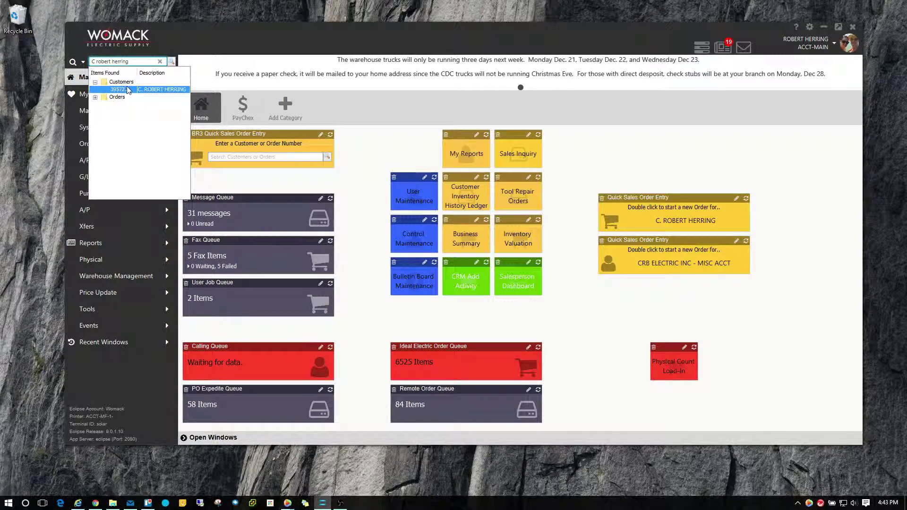
click(128, 62)
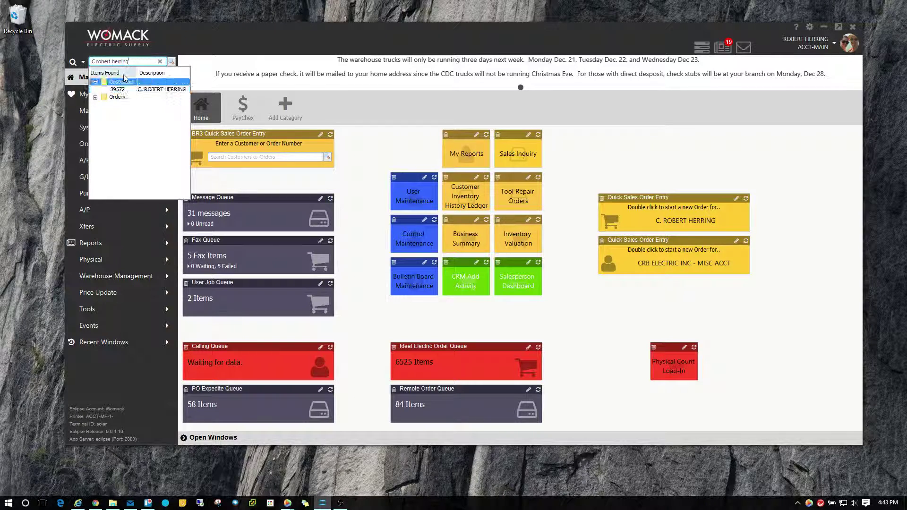
Search for BR120, expand its matching Products and Orders, then clear the search box
click(161, 62)
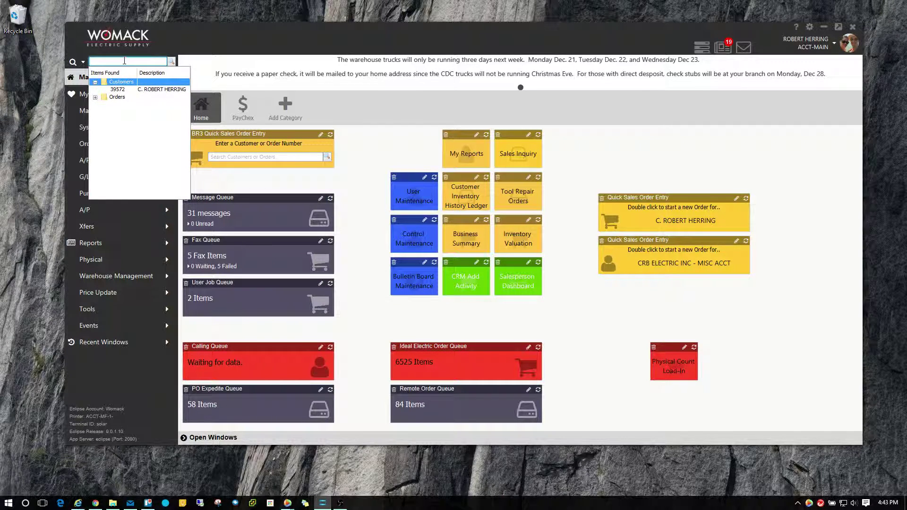
text(1)
text(R120)
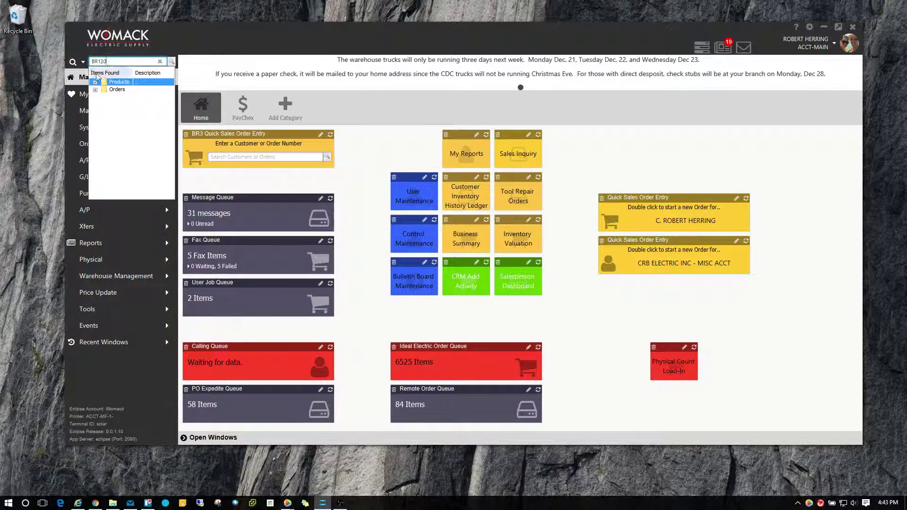
click(96, 83)
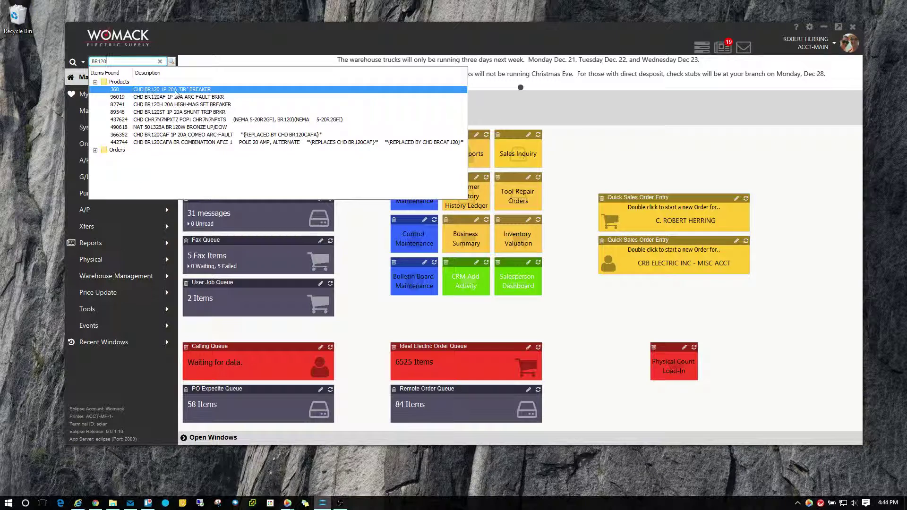
click(159, 61)
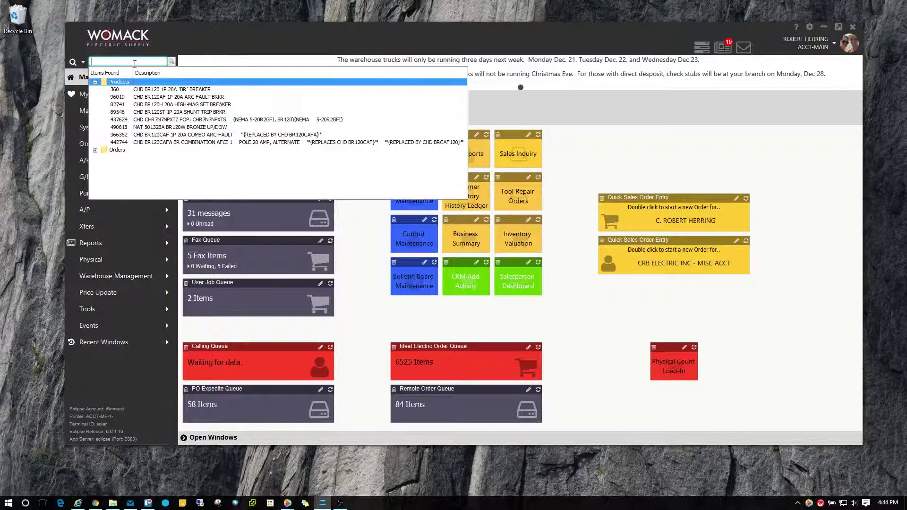
click(95, 150)
scroll(162, 167, down, 1)
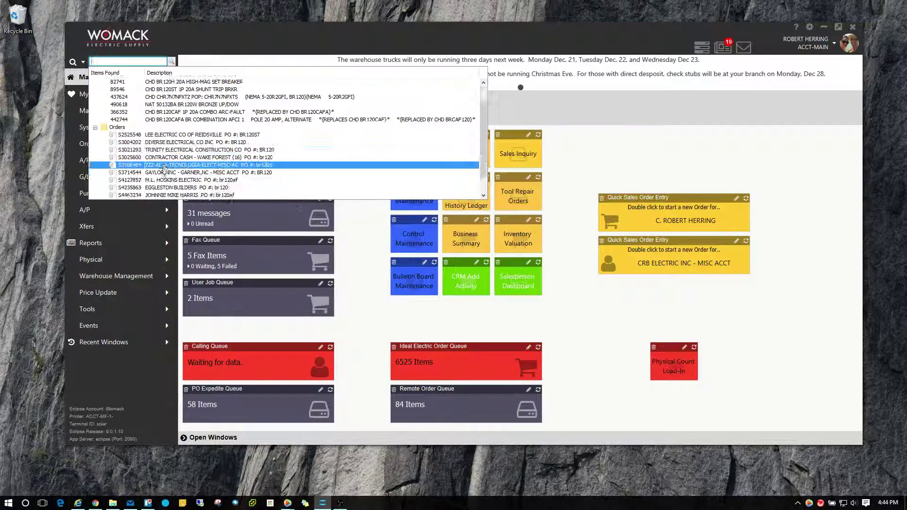
scroll(213, 127, down, 1)
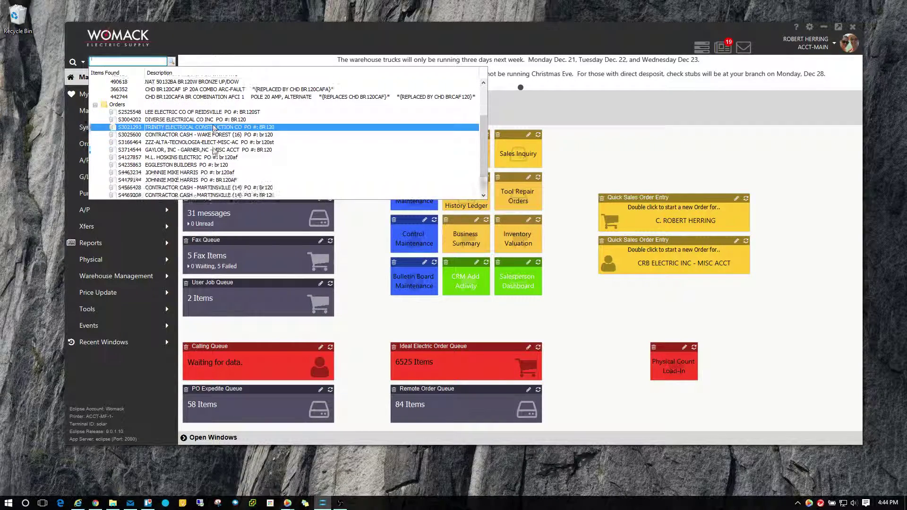
scroll(172, 151, up, 2)
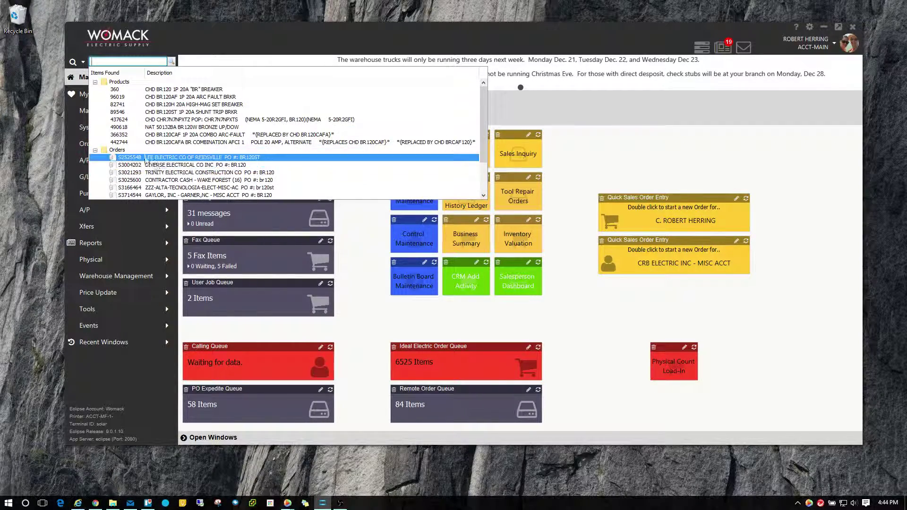
click(103, 61)
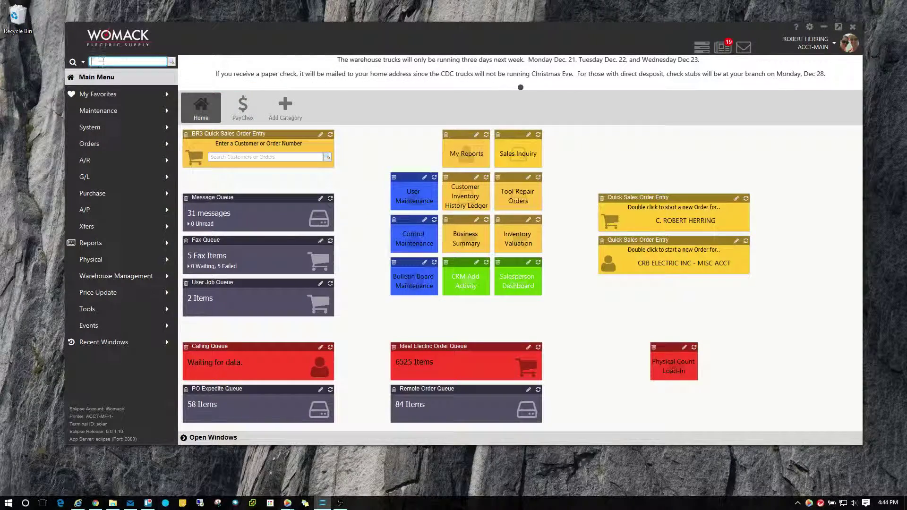
click(84, 63)
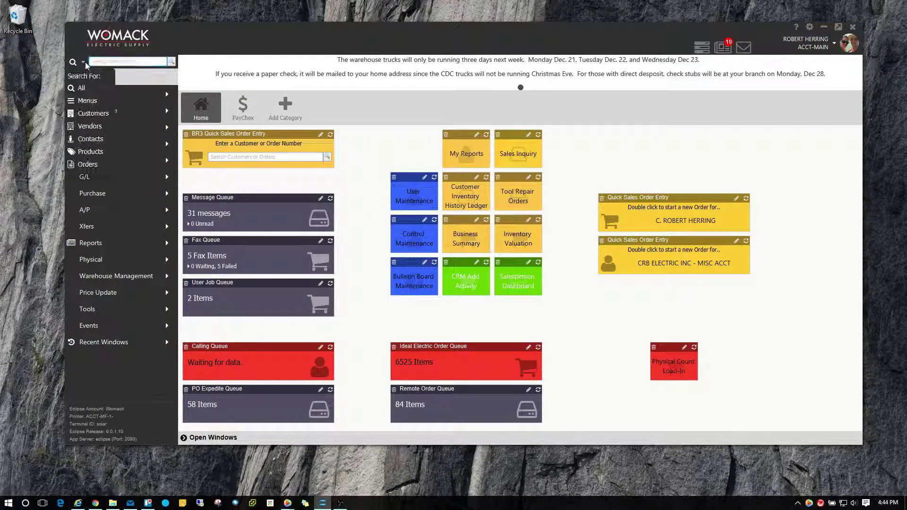
click(83, 63)
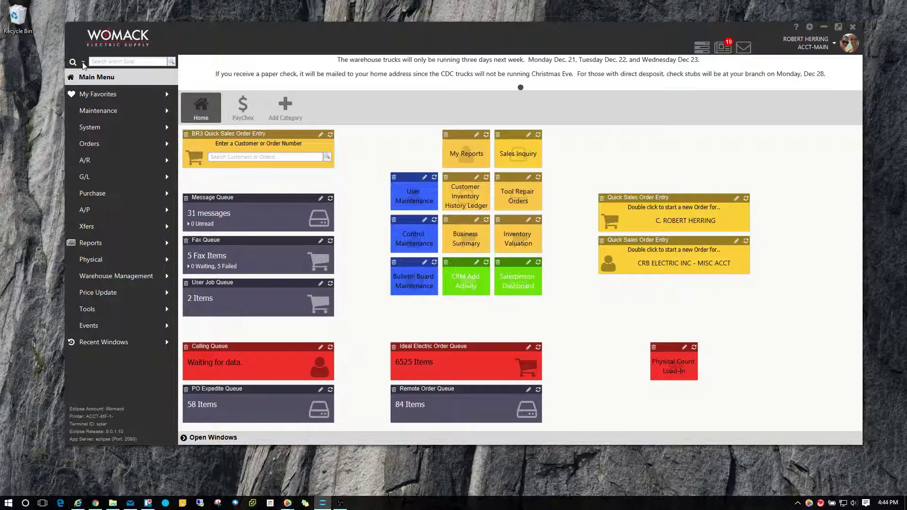
click(83, 62)
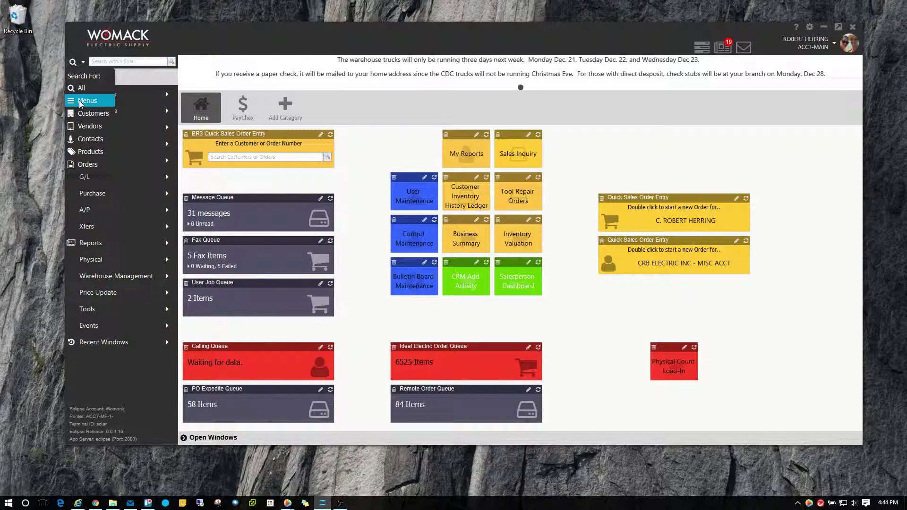
click(94, 101)
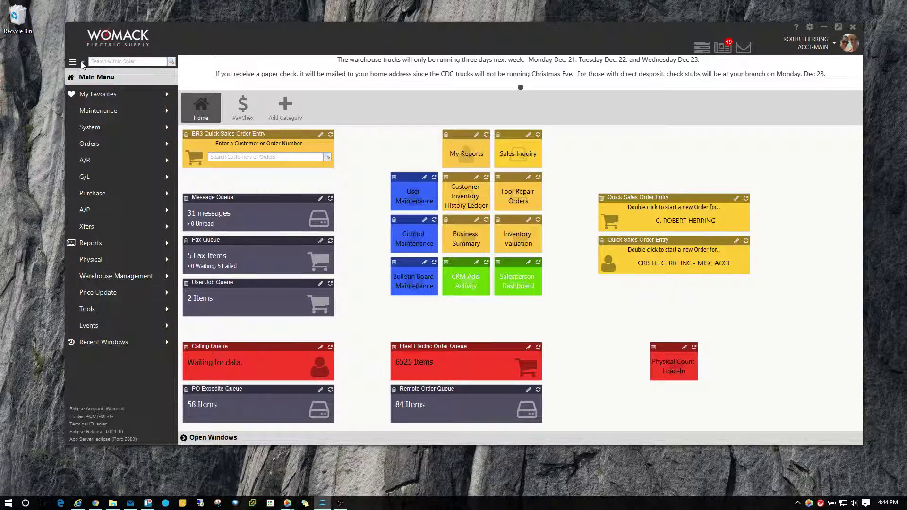
click(80, 61)
click(85, 100)
click(83, 62)
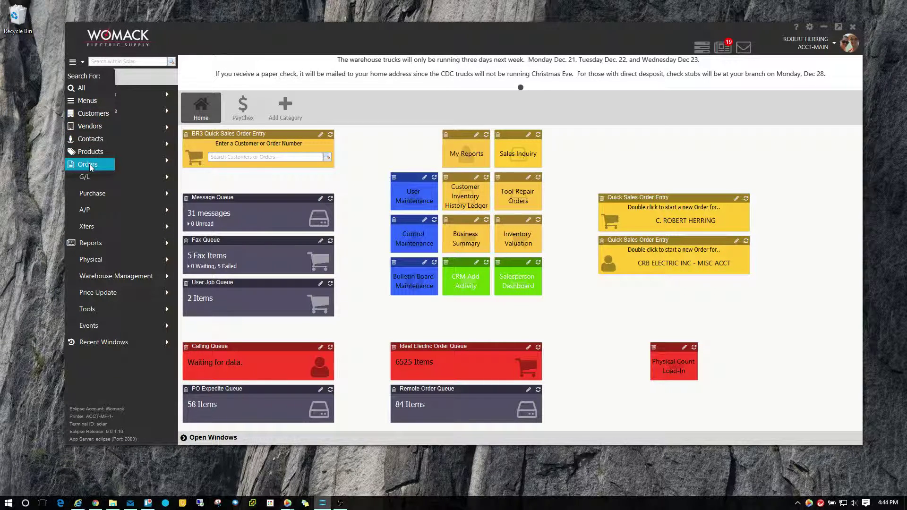
click(83, 64)
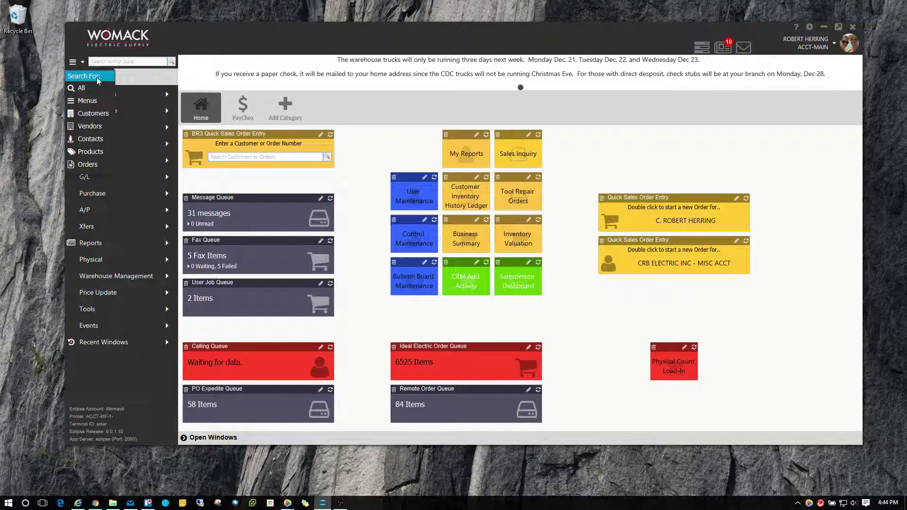
click(97, 78)
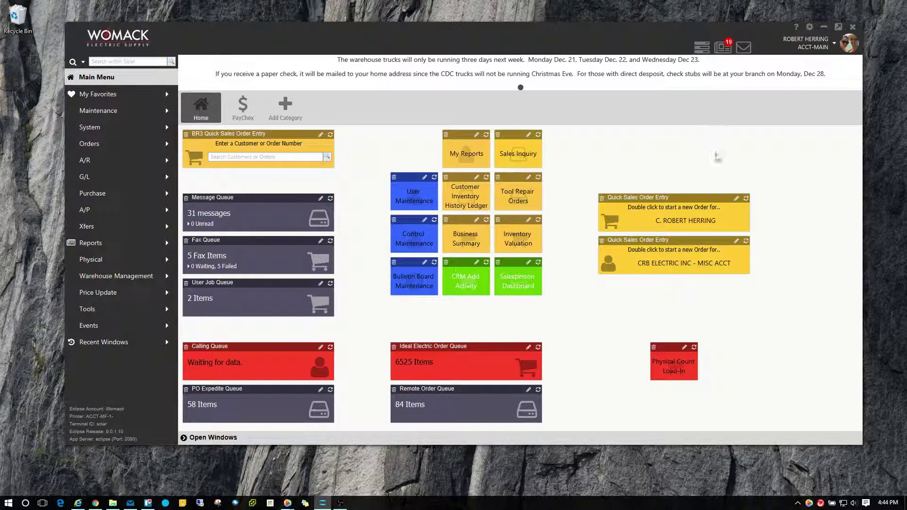